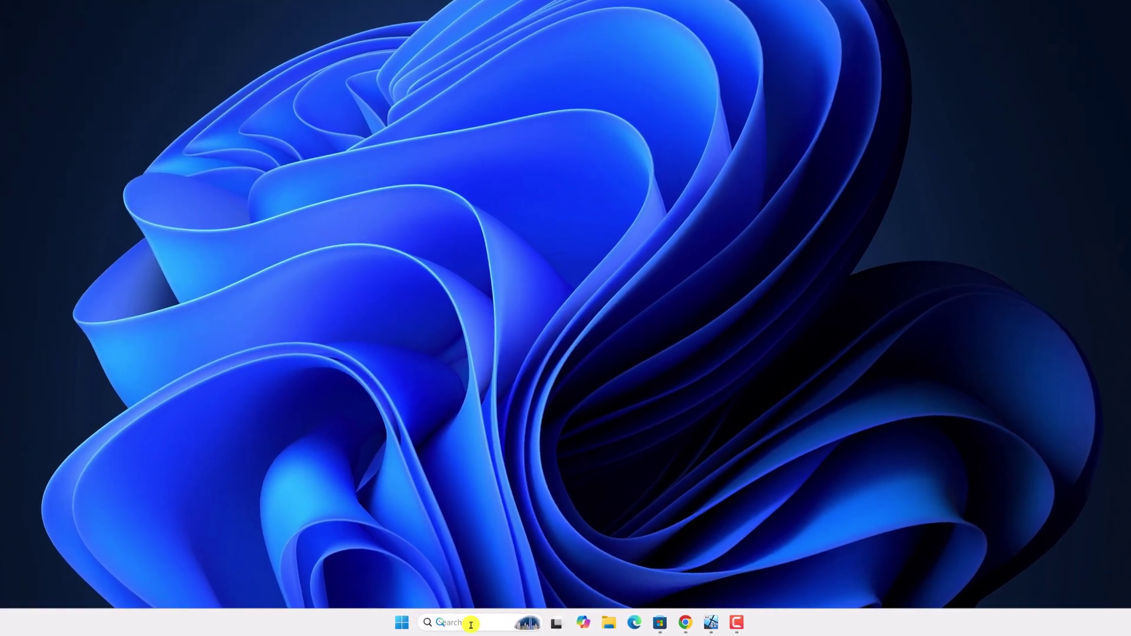
Search for cmd and run Command Prompt as administrator
click(471, 624)
text(cmd)
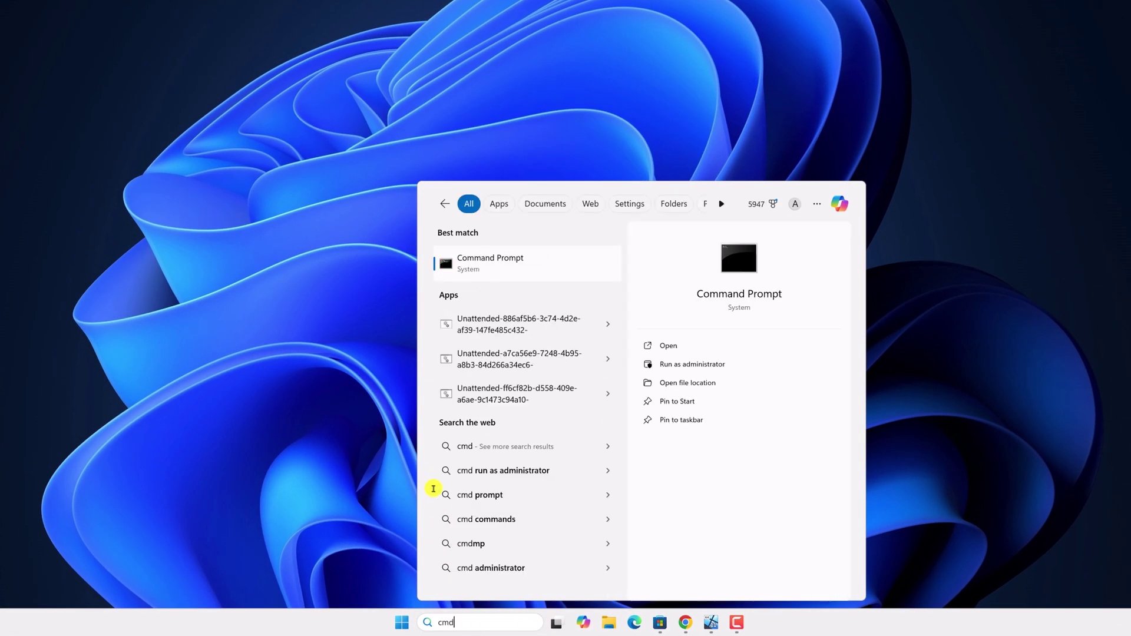
right_click(566, 261)
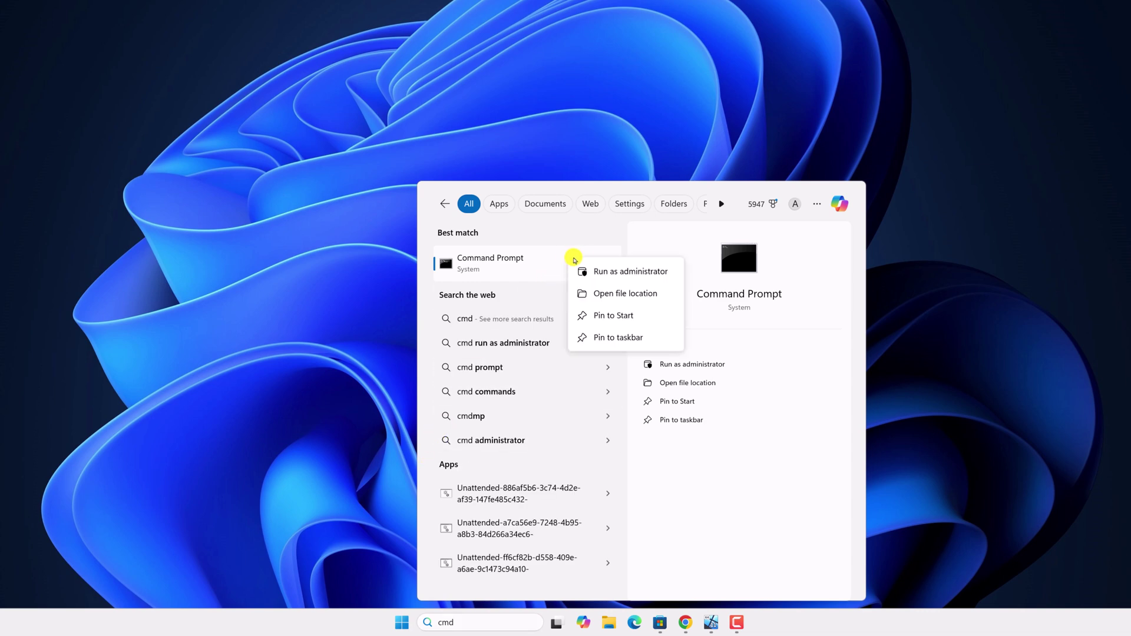
click(630, 272)
text(i)
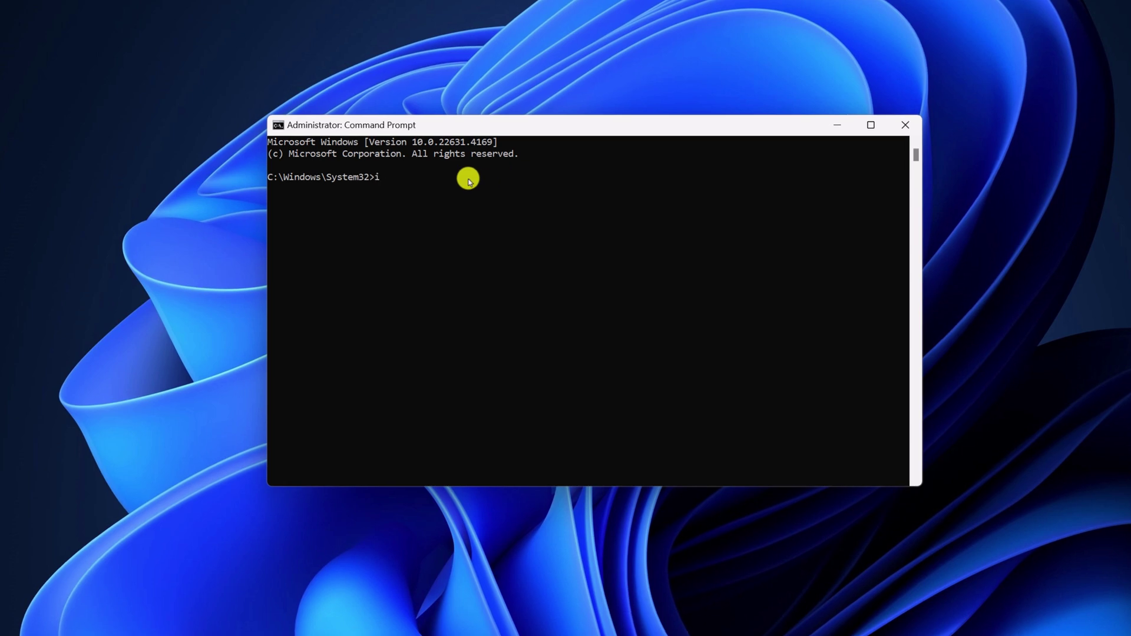
text(pconfig /)
text(flushdn)
text(s)
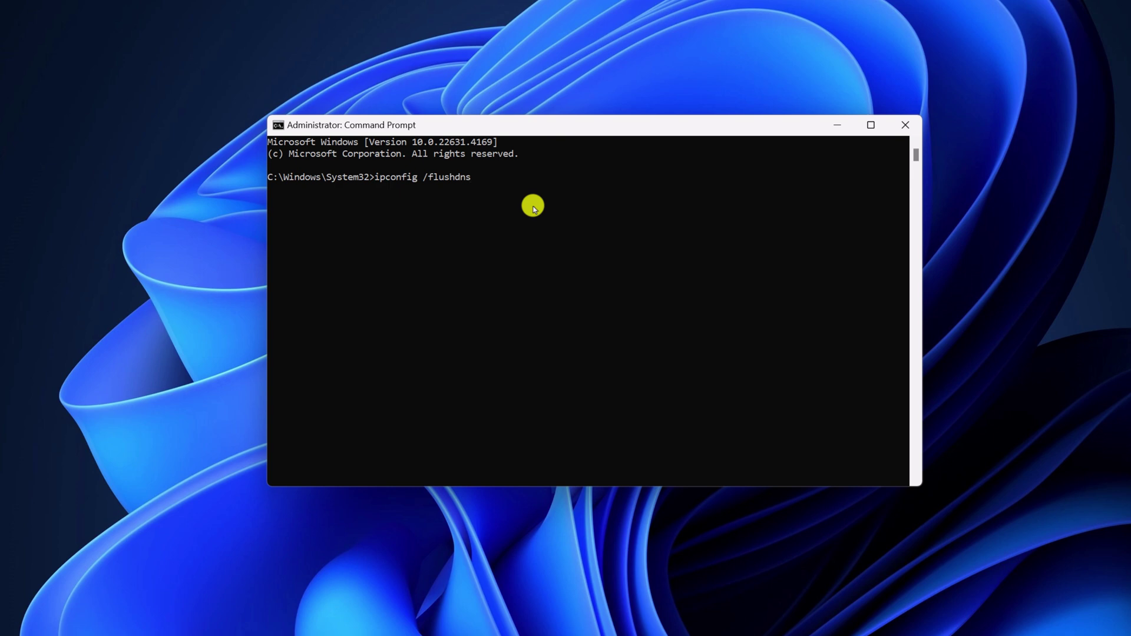
Run 'ipconfig /flushdns' and 'netsh winsock reset' in the admin Command Prompt
key(Return)
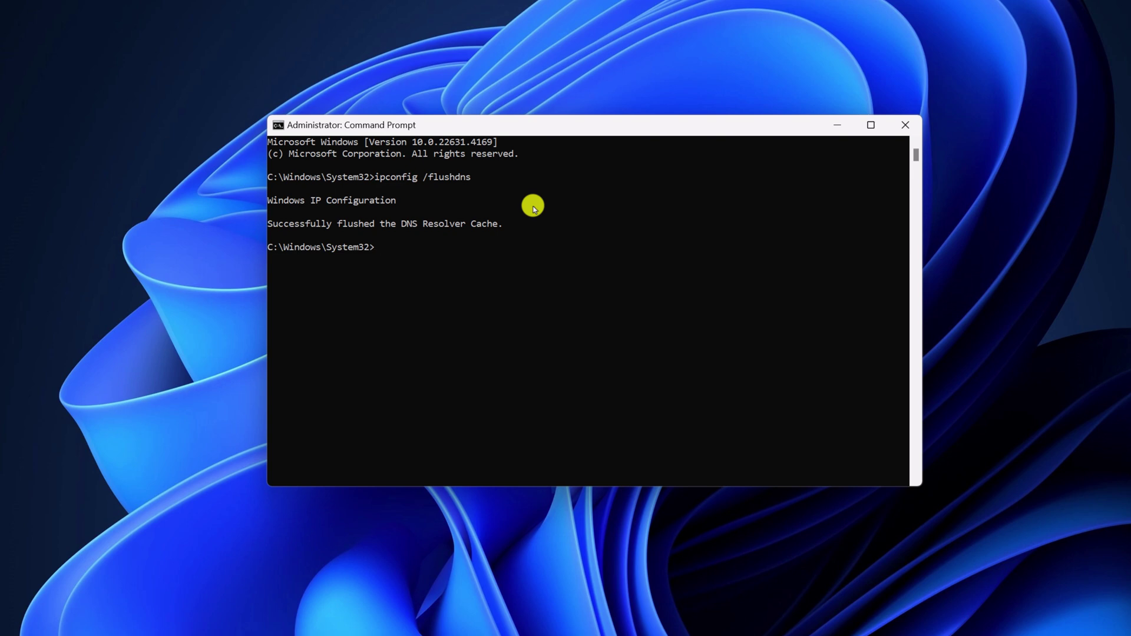
text(netsh w)
text(in)
text(sock r)
text(eset)
key(Return)
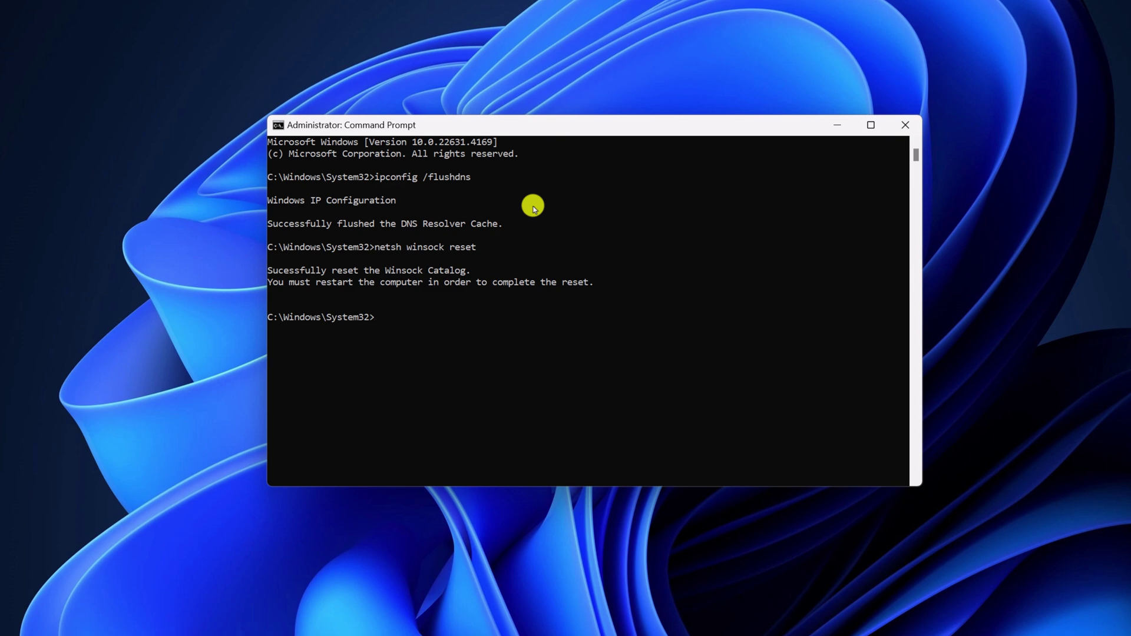
Close Command Prompt and choose Restart from the Start menu power options
click(905, 124)
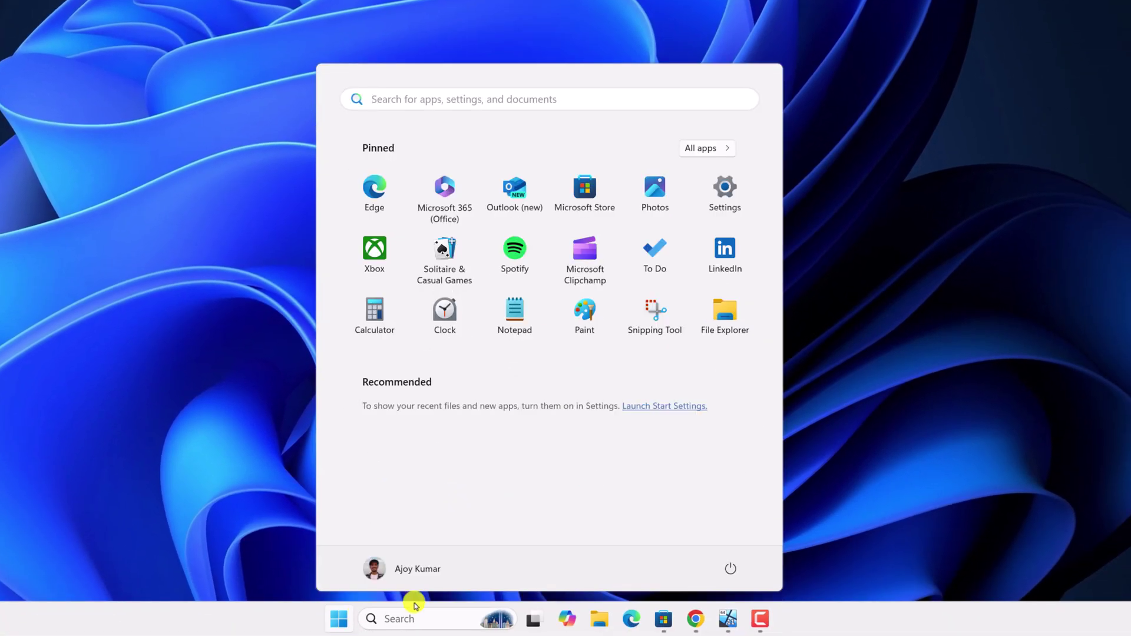
click(731, 569)
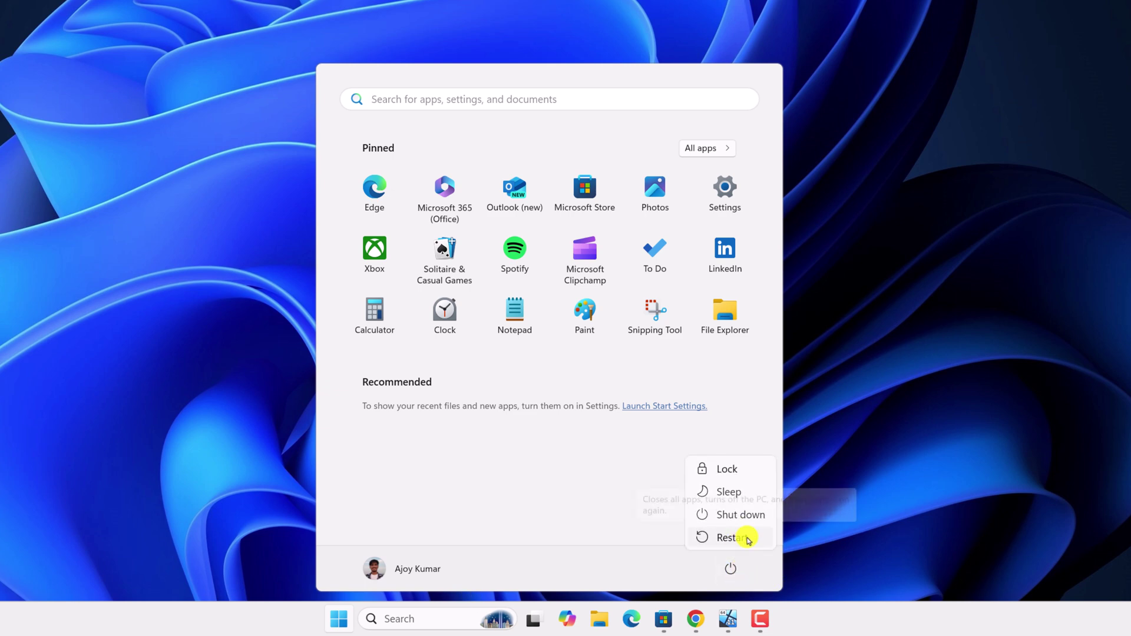
click(748, 538)
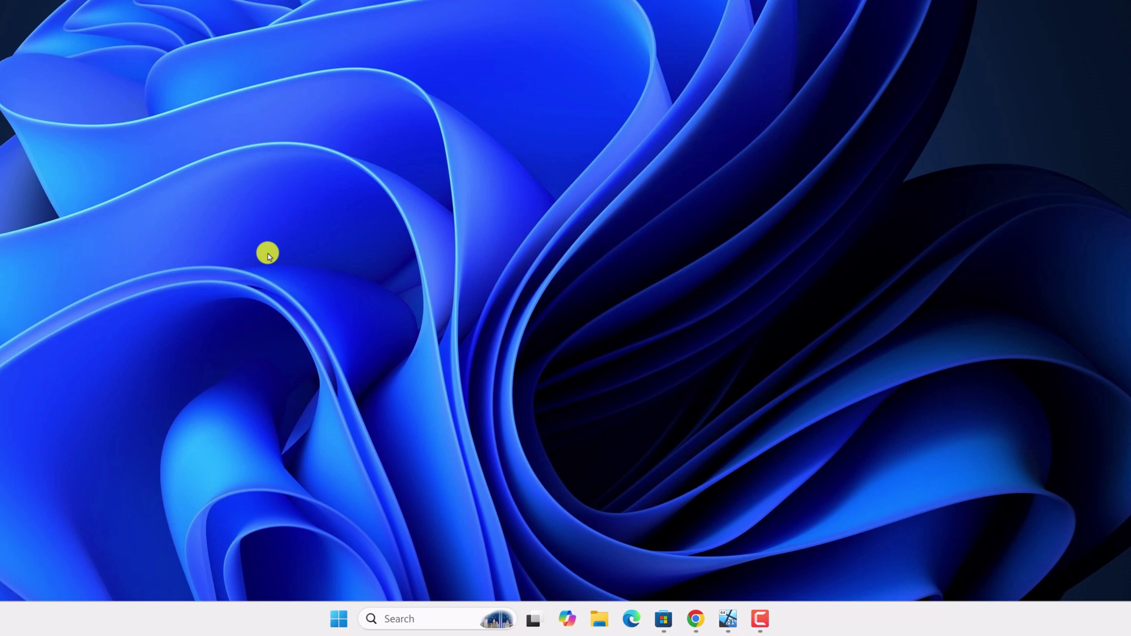
Open Control Panel Network Connections, view the Wi-Fi adapter's actions menu, then close the window
click(415, 619)
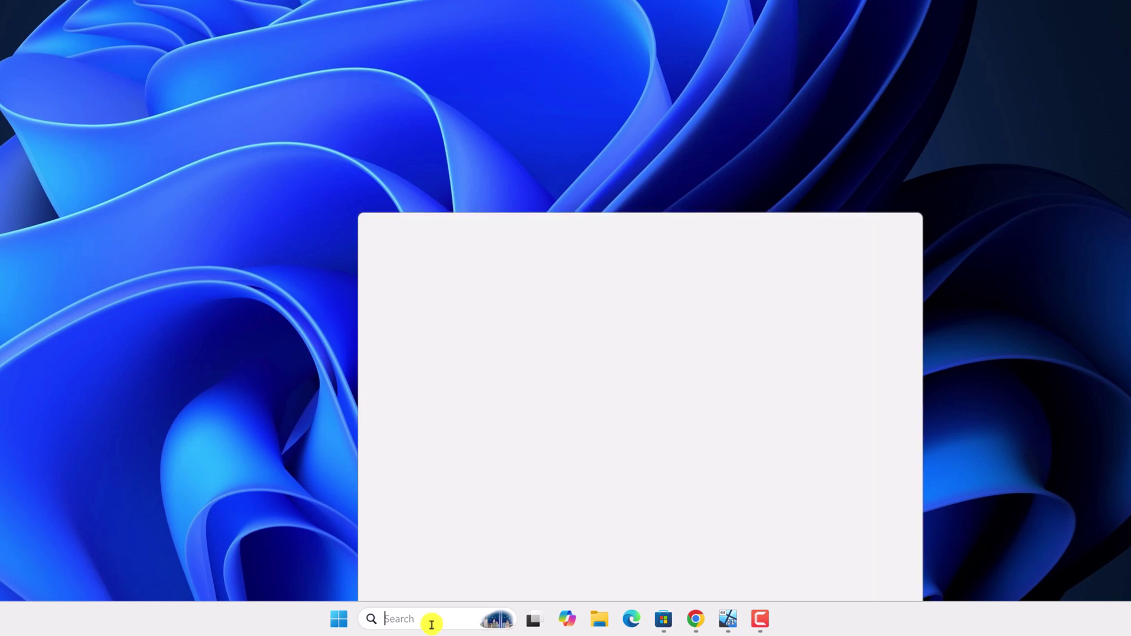
text(view )
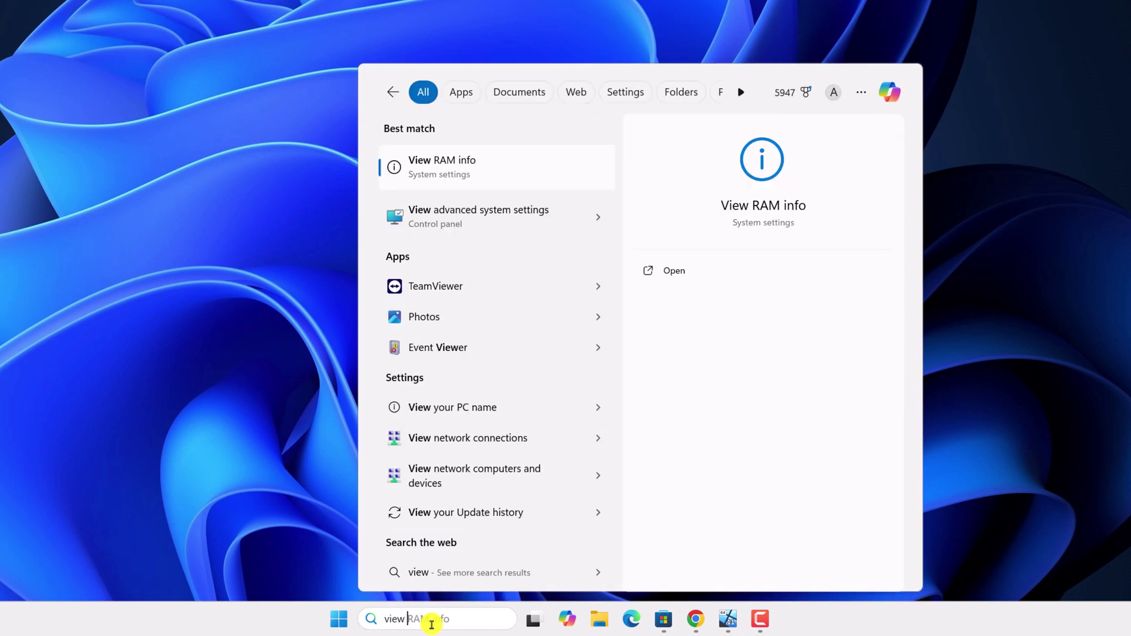
text(network connections)
key(Right)
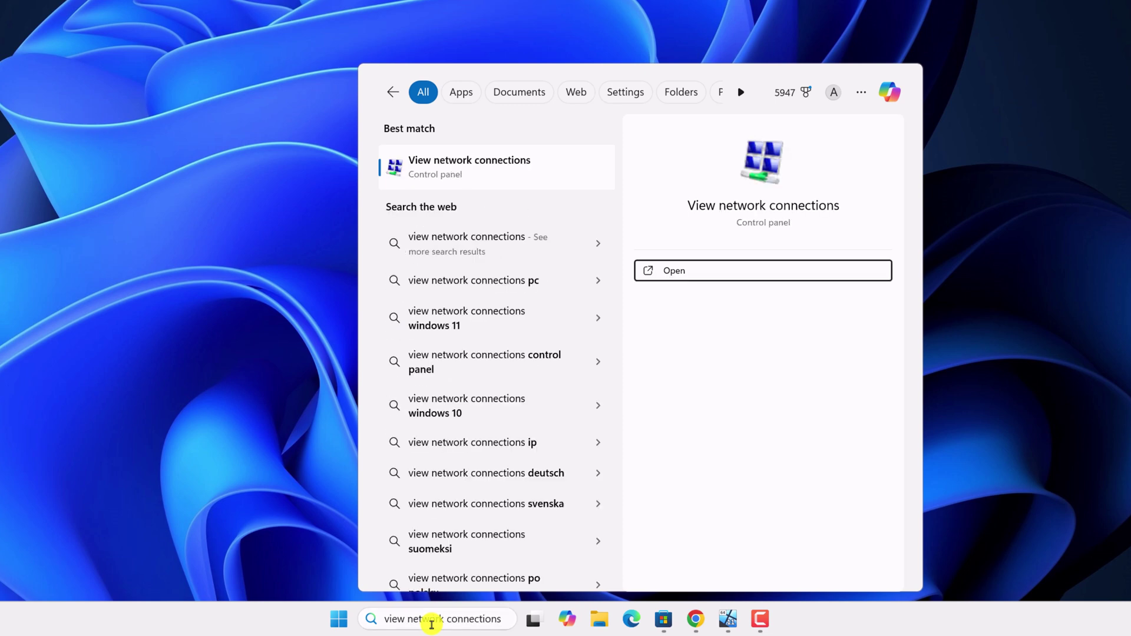
click(542, 168)
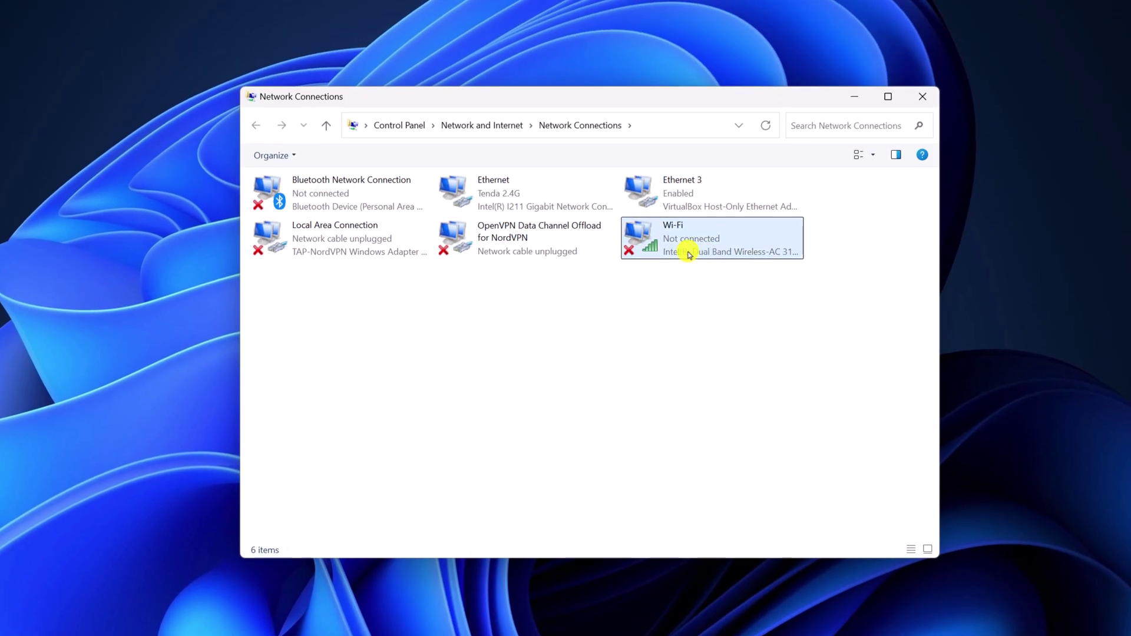
click(687, 247)
right_click(687, 246)
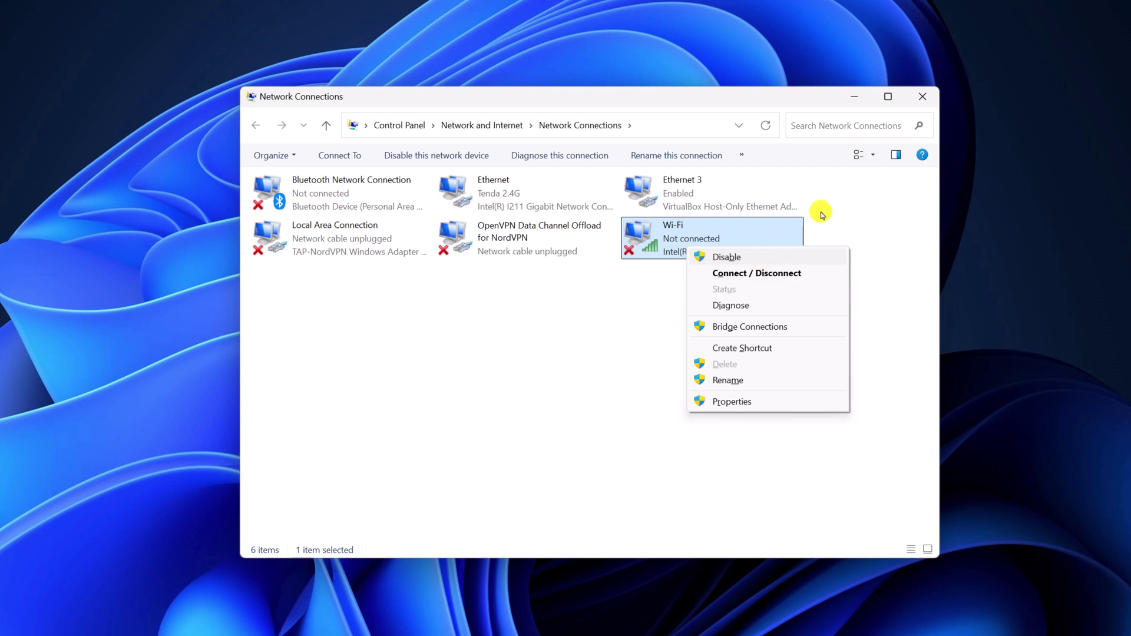
click(923, 95)
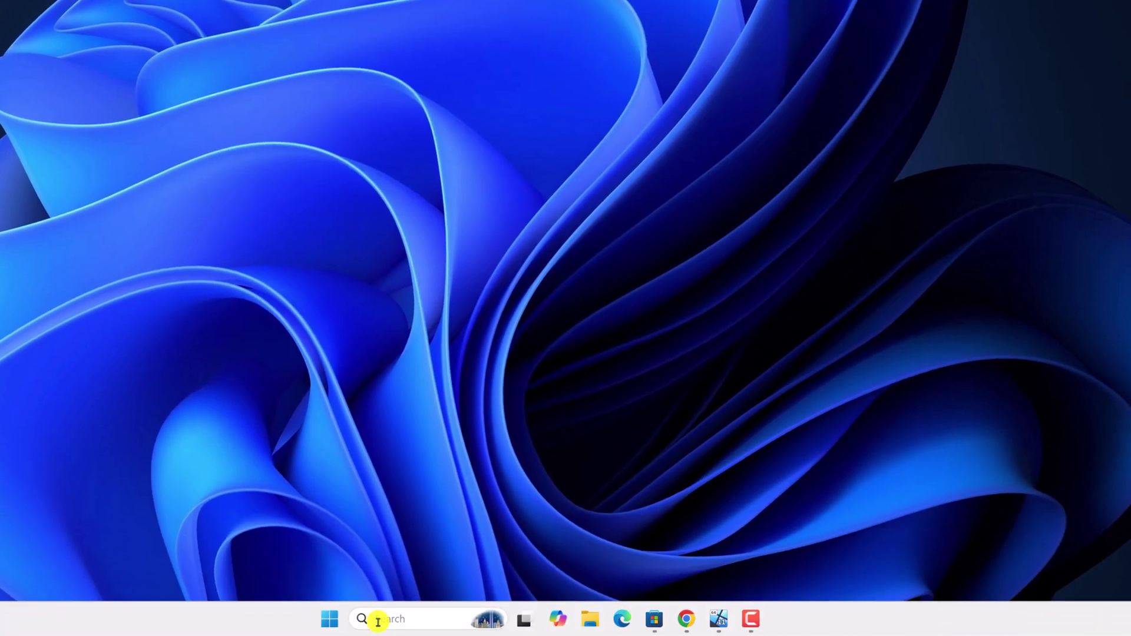
Open Settings via search and go to Network & internet > Advanced network settings
click(378, 616)
text(sett)
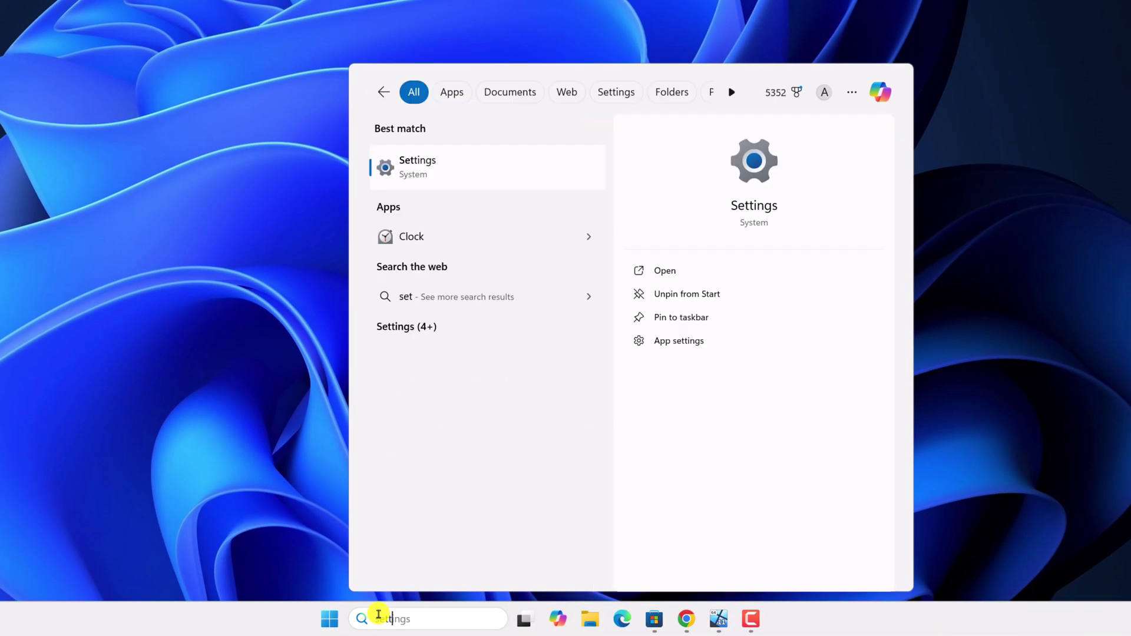
click(487, 166)
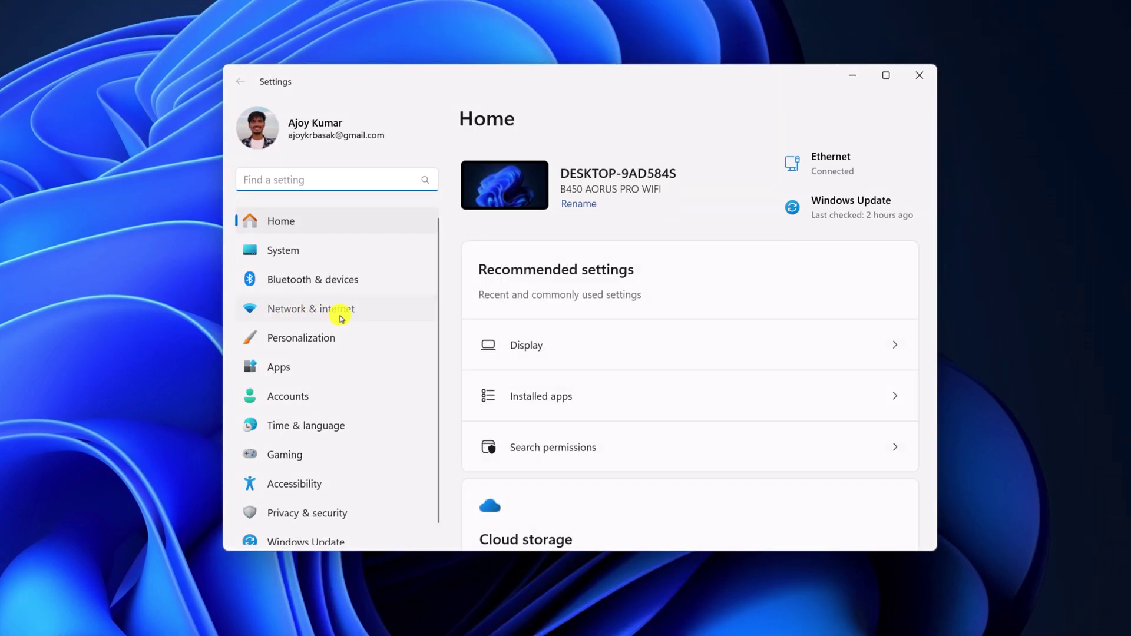
click(336, 315)
scroll(629, 312, down, 3)
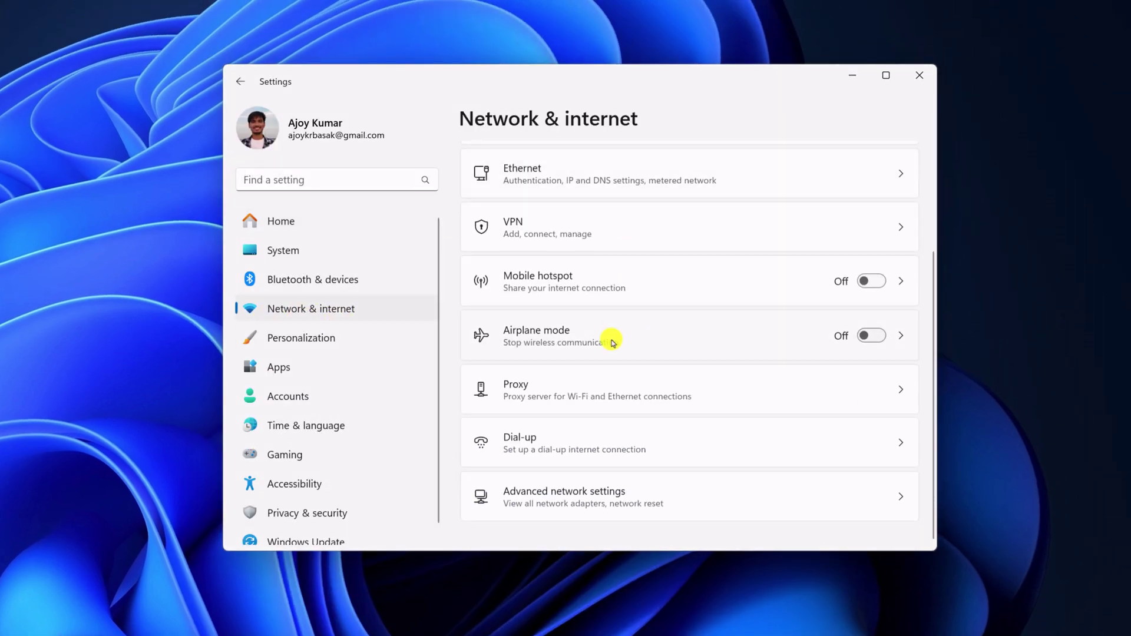
click(707, 504)
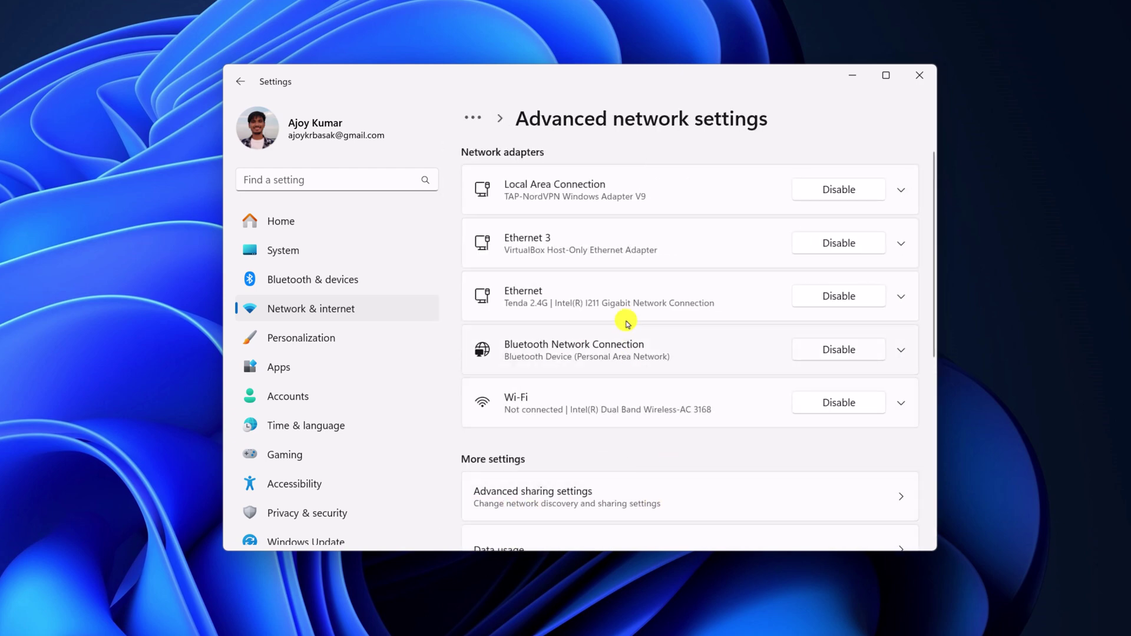
scroll(624, 318, down, 4)
scroll(547, 292, up, 1)
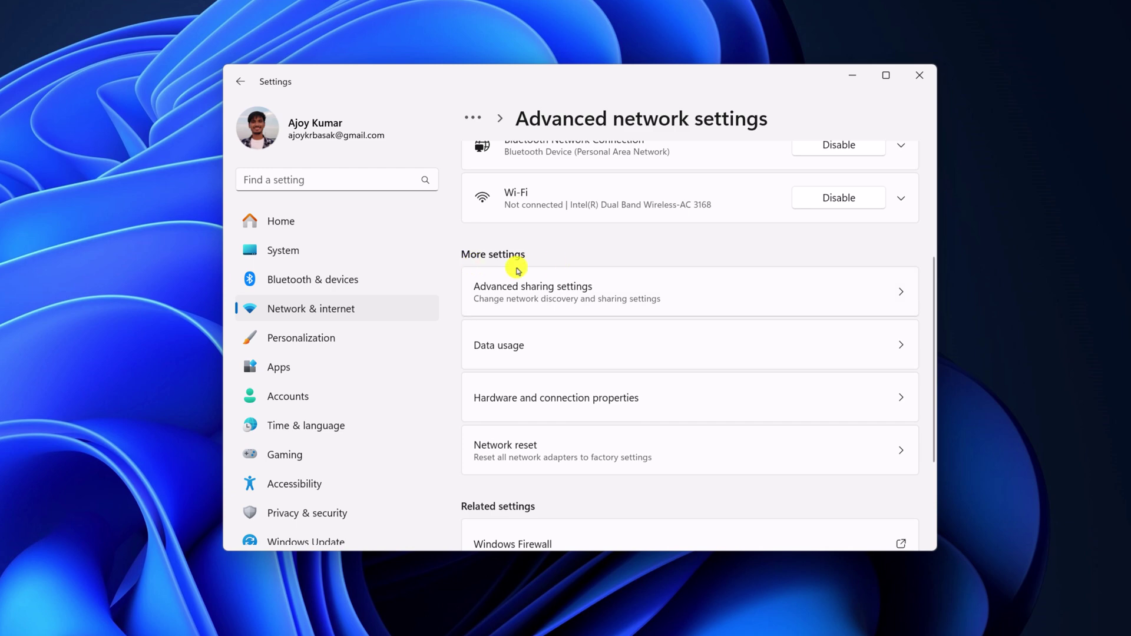
scroll(530, 380, down, 1)
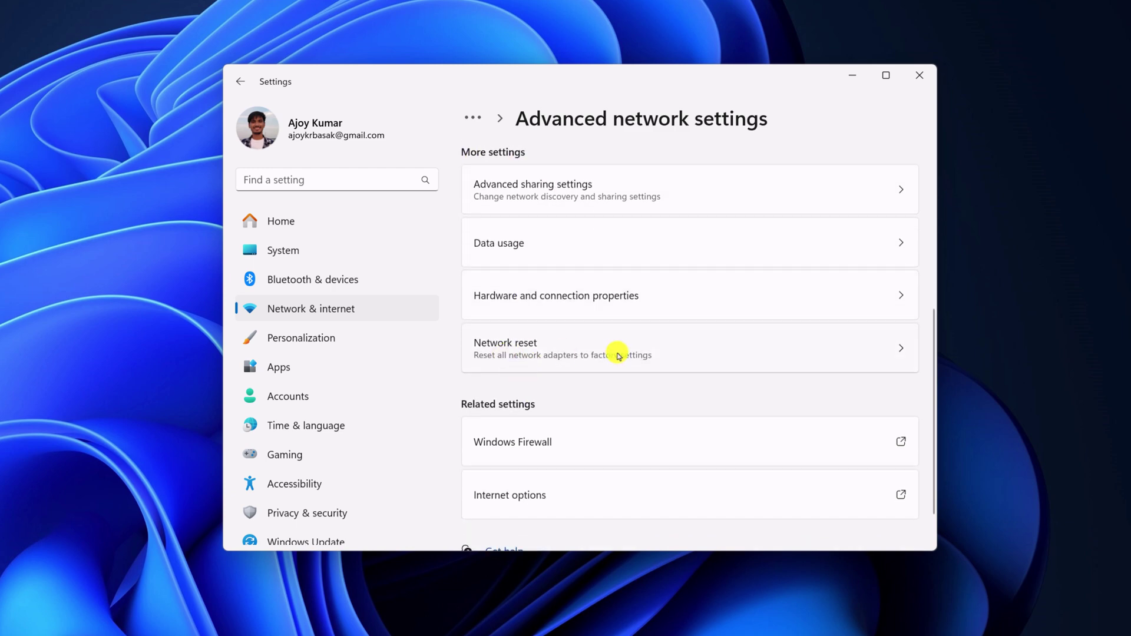
Run Network reset with Reset now, confirm with Yes, then close Settings
click(795, 346)
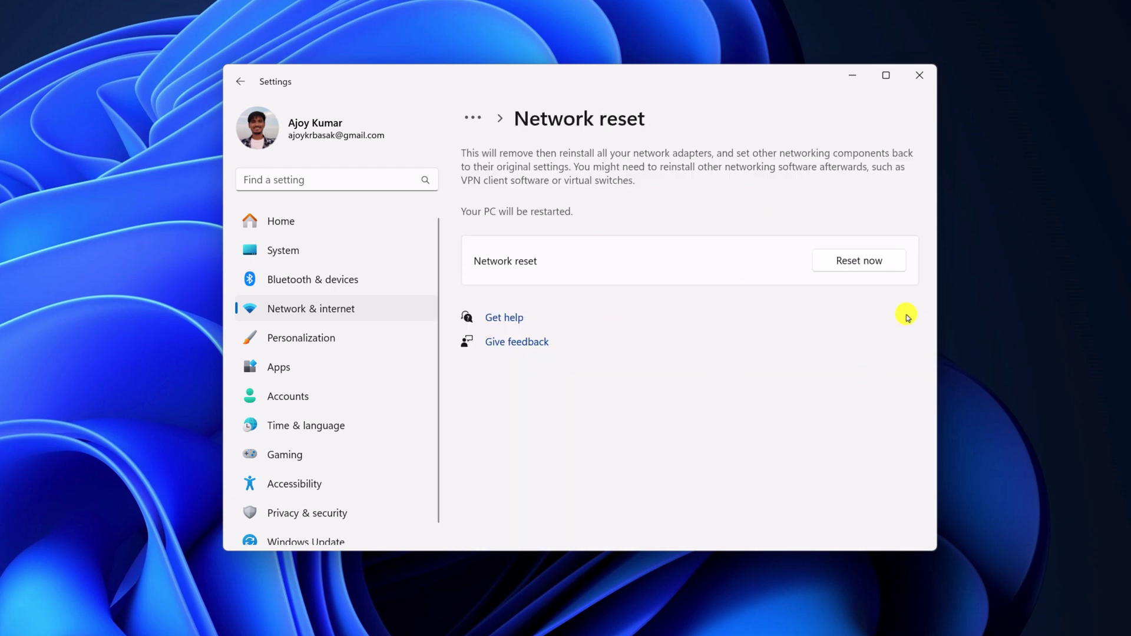
click(862, 261)
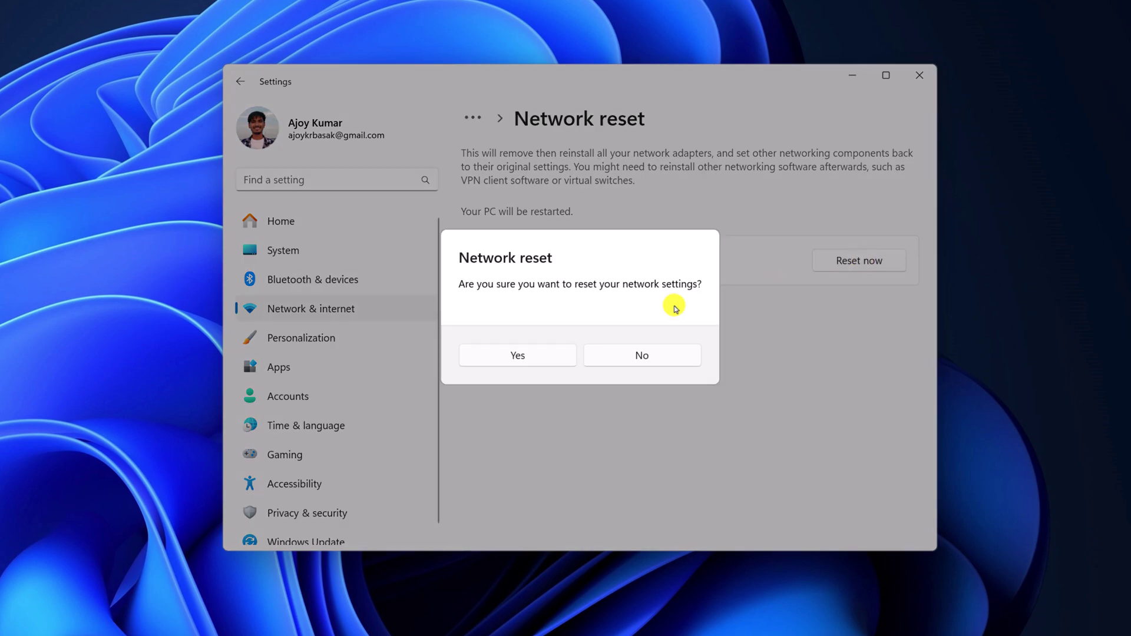
click(520, 357)
click(918, 76)
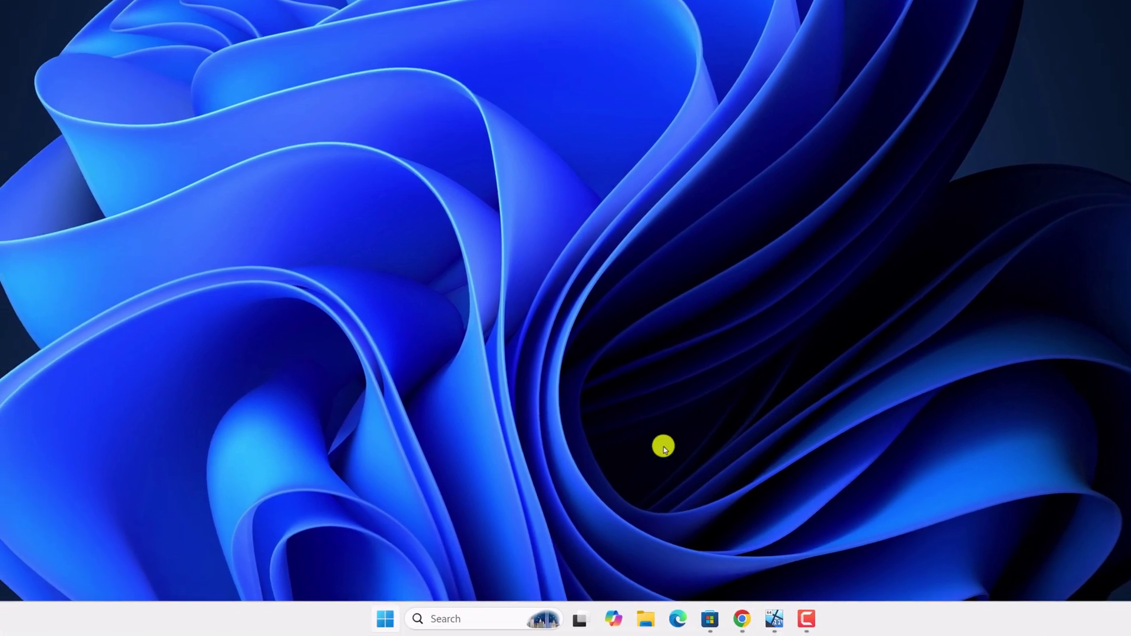
Choose Restart from the Start menu power options, then reopen Settings on its Home page
click(385, 618)
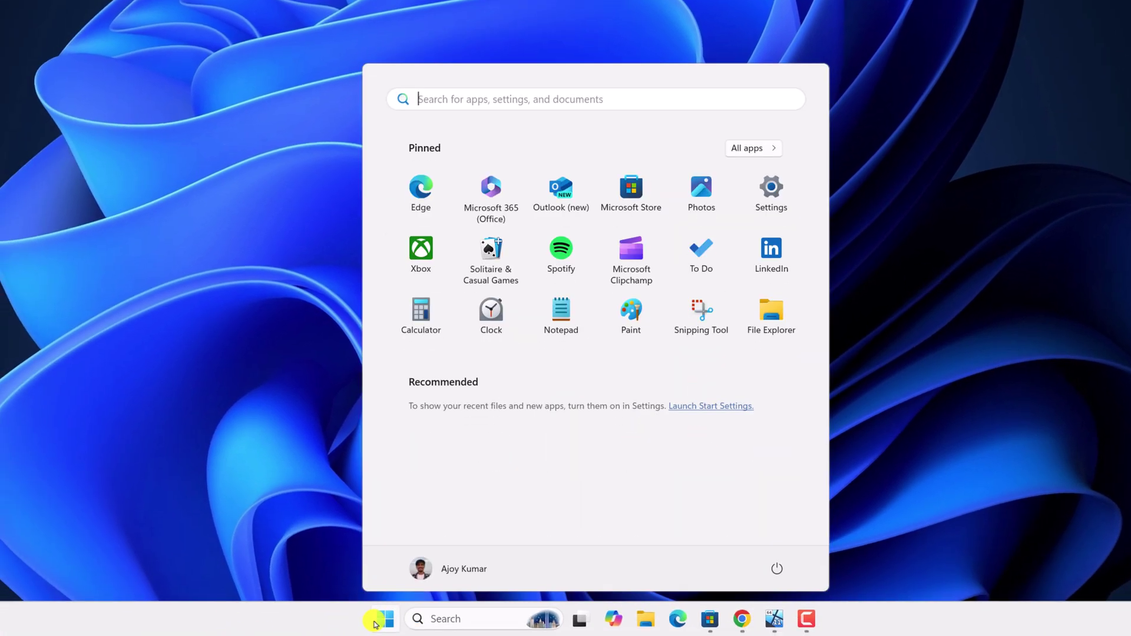
click(777, 569)
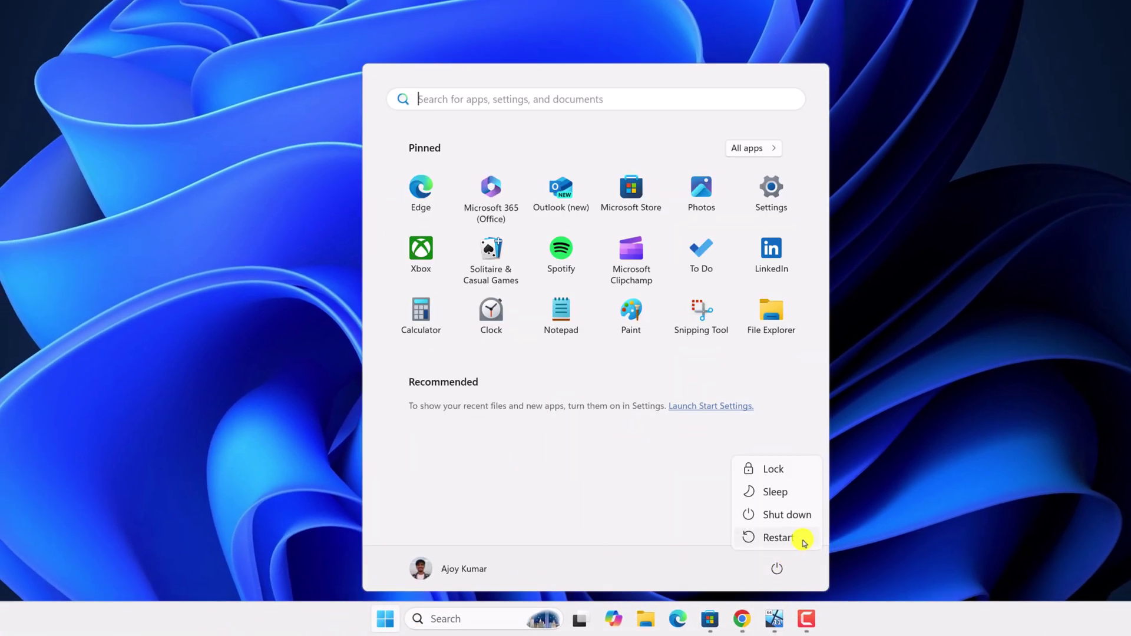
click(1088, 332)
click(745, 165)
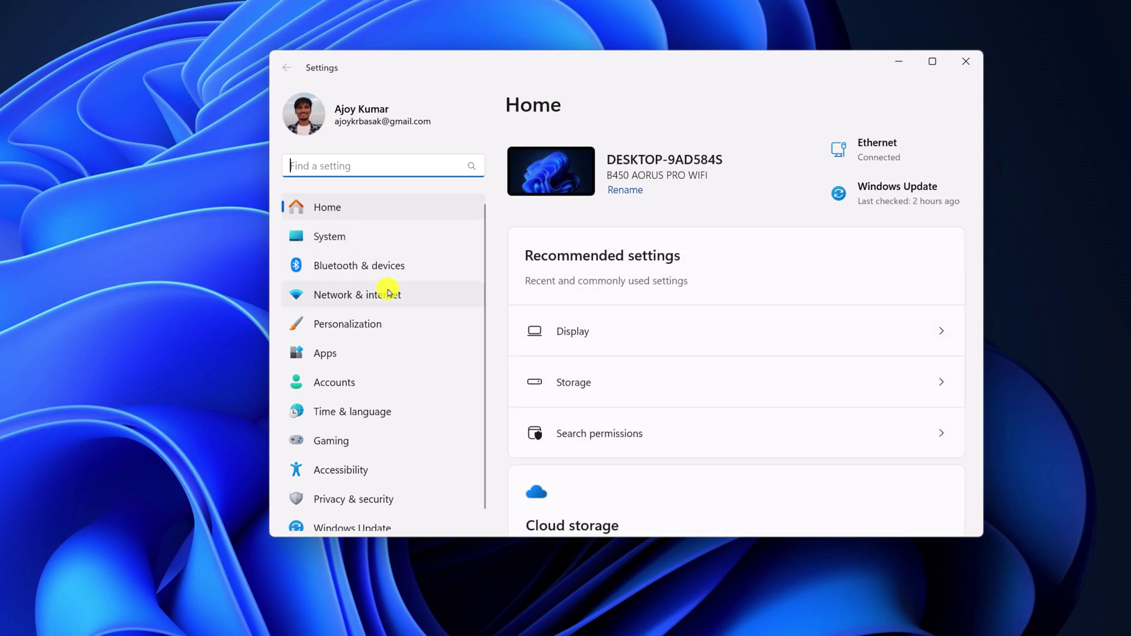
Show the Network & internet > Wi-Fi page with Wi-Fi on, then minimize Settings
click(358, 294)
click(610, 239)
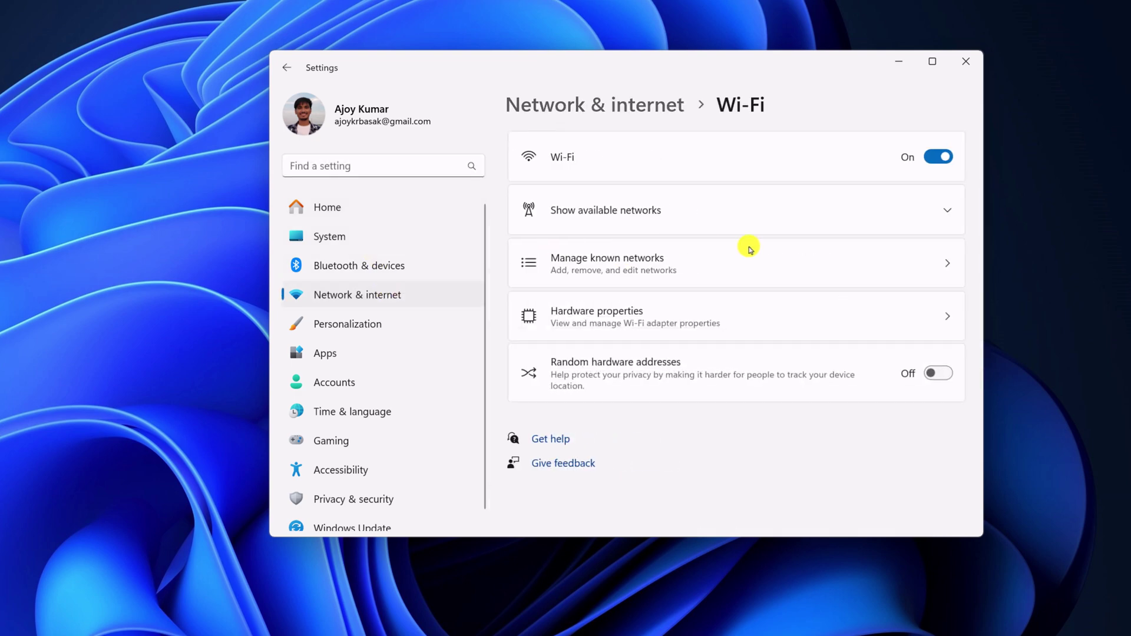
click(898, 73)
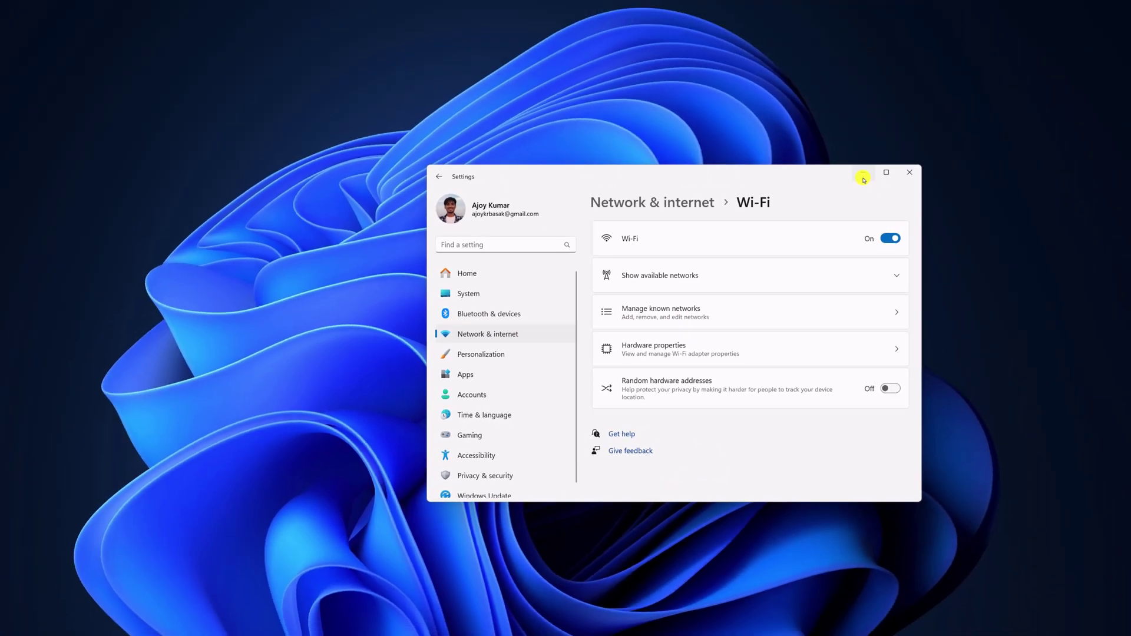